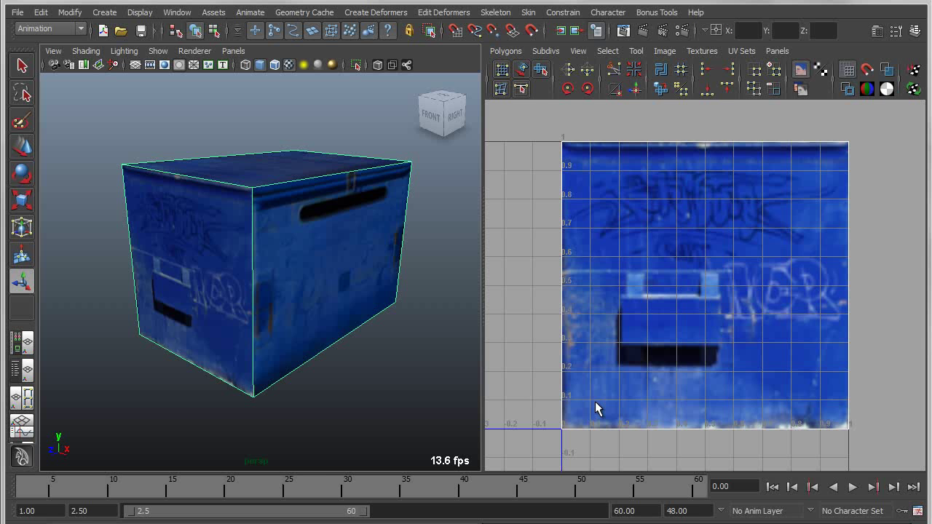
- Select the graffiti-covered front face of the blue dumpster box
alt+drag(343, 367, 343, 323)
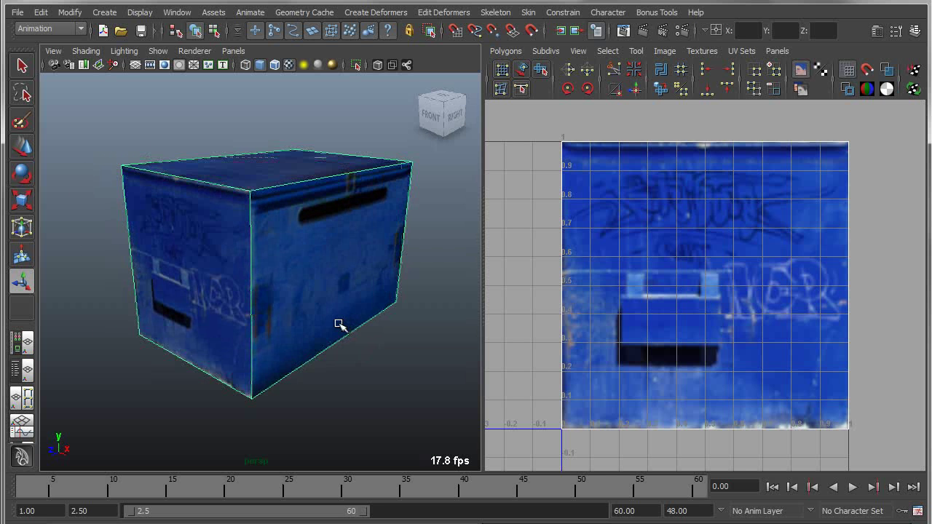
alt+drag(170, 330, 252, 326)
right_drag(259, 218, 262, 270)
click(269, 257)
- Extrude the front face with the standard Extrude command and inset it with an offset of 3.6
mouse_move(354, 305)
alt+mouse_down()
mouse_move(312, 305)
mouse_move(301, 316)
mouse_move(340, 306)
alt+mouse_up()
shift+right_drag(248, 261, 251, 300)
scroll(328, 316, down, 2)
drag(220, 203, 221, 217)
key(z)
drag(223, 269, 207, 273)
key(z)
drag(341, 284, 374, 283)
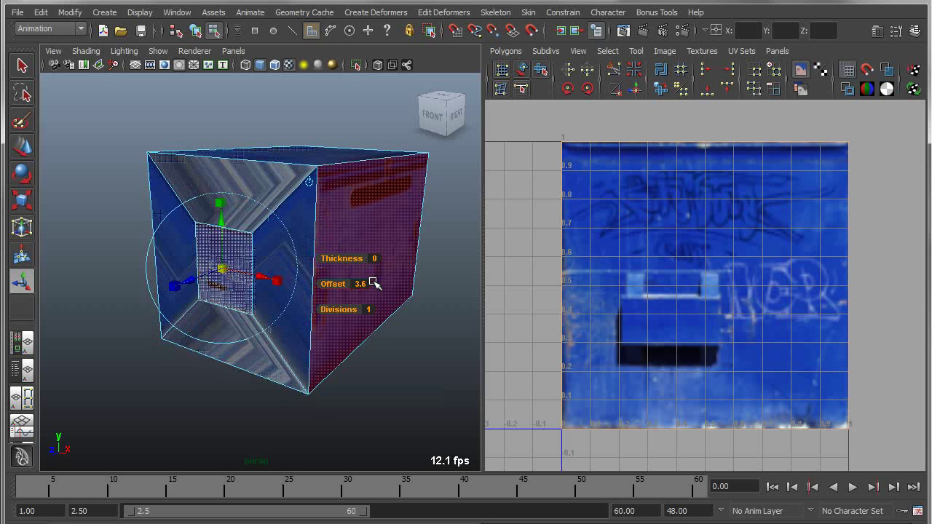
mouse_move(258, 222)
alt+mouse_down()
mouse_move(208, 243)
mouse_move(243, 230)
alt+mouse_up()
alt+right_drag(243, 231, 393, 268)
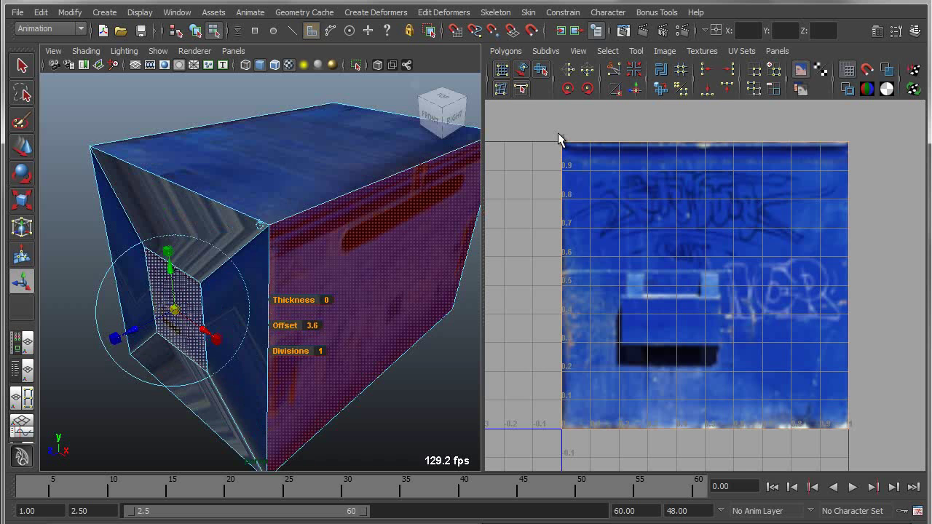
mouse_move(342, 290)
alt+mouse_down()
mouse_move(331, 291)
mouse_move(348, 289)
alt+mouse_up()
alt+right_drag(347, 289, 301, 273)
- Undo the standard extrusion of the front face
key(ctrl+z)
key(ctrl+z)
key(ctrl+z)
key(ctrl+z)
key(ctrl+z)
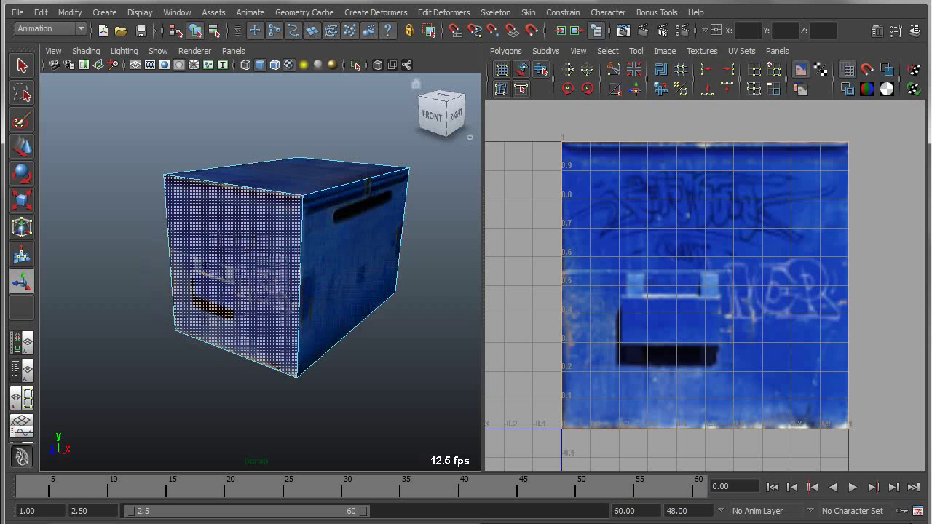
- Set up the Bonus Tools Modeling commands as a floating palette beside the viewport
click(662, 14)
mouse_move(667, 118)
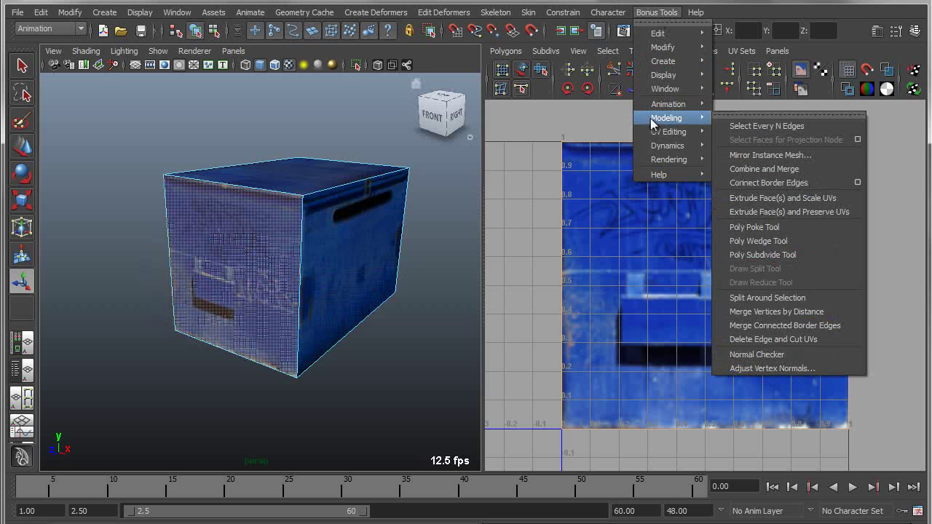
click(756, 113)
drag(776, 111, 832, 18)
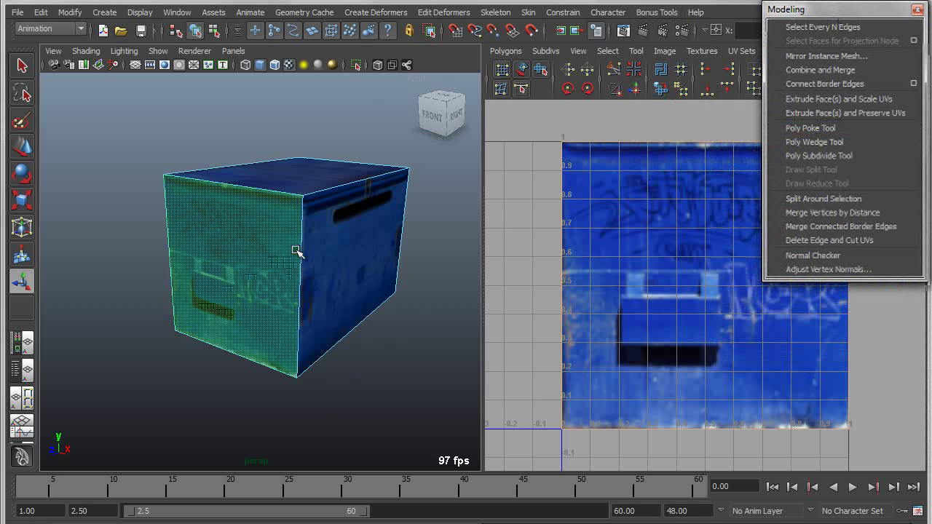
- Extrude the front face with Extrude Face(s) and Scale UVs, and scale the new face uniformly to about half size
alt+right_drag(306, 245, 349, 260)
alt+middle_drag(349, 260, 346, 256)
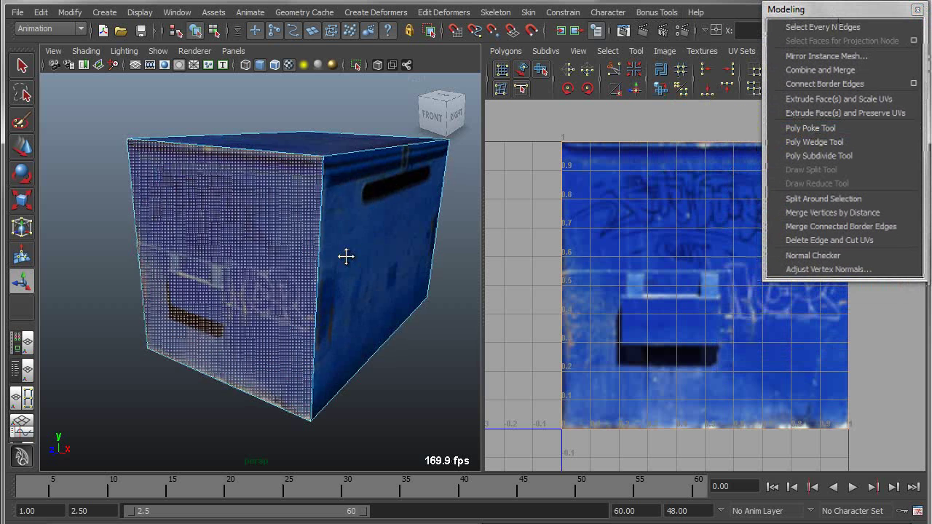
click(861, 98)
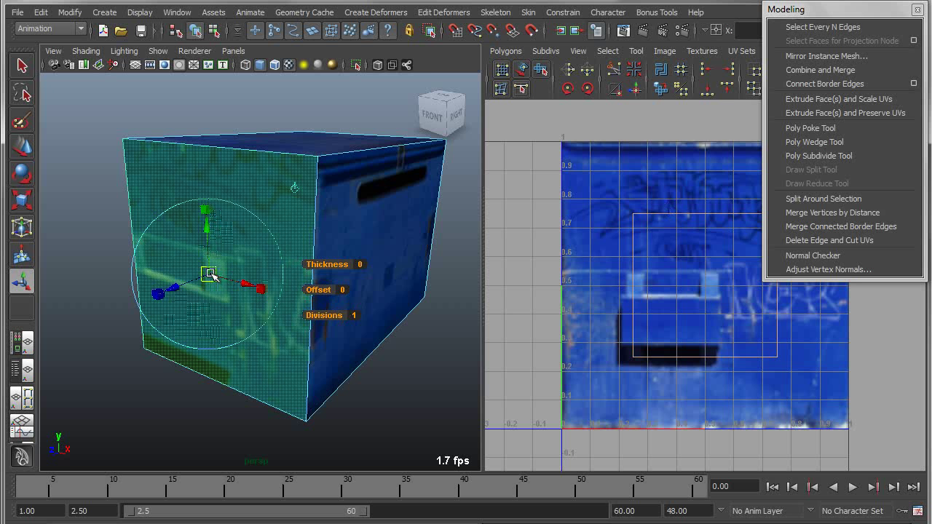
click(206, 209)
drag(207, 276, 187, 280)
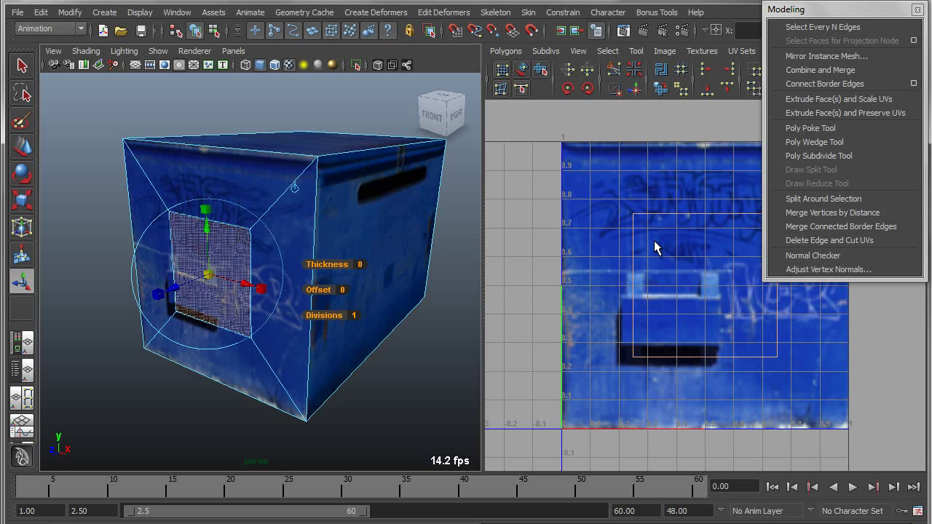
mouse_move(283, 288)
alt+mouse_down()
mouse_move(306, 281)
mouse_move(296, 285)
alt+mouse_up()
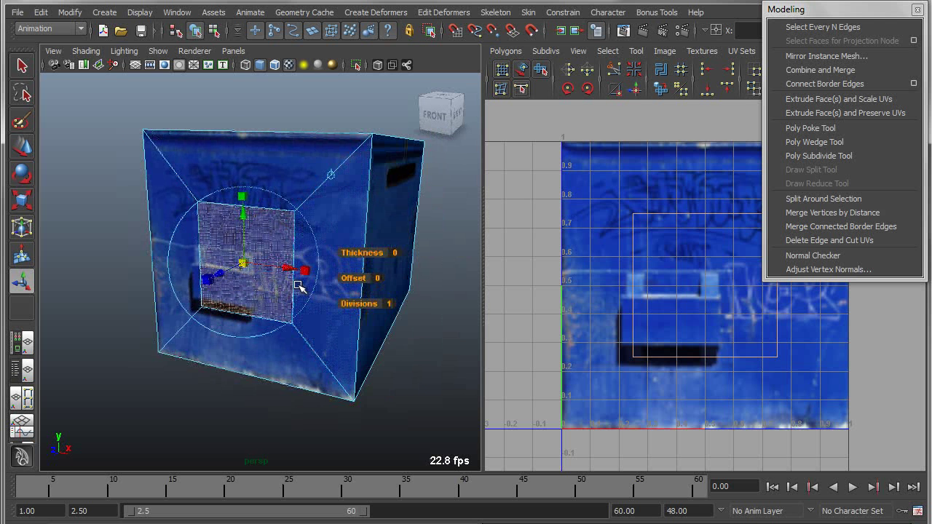
alt+right_drag(316, 284, 436, 299)
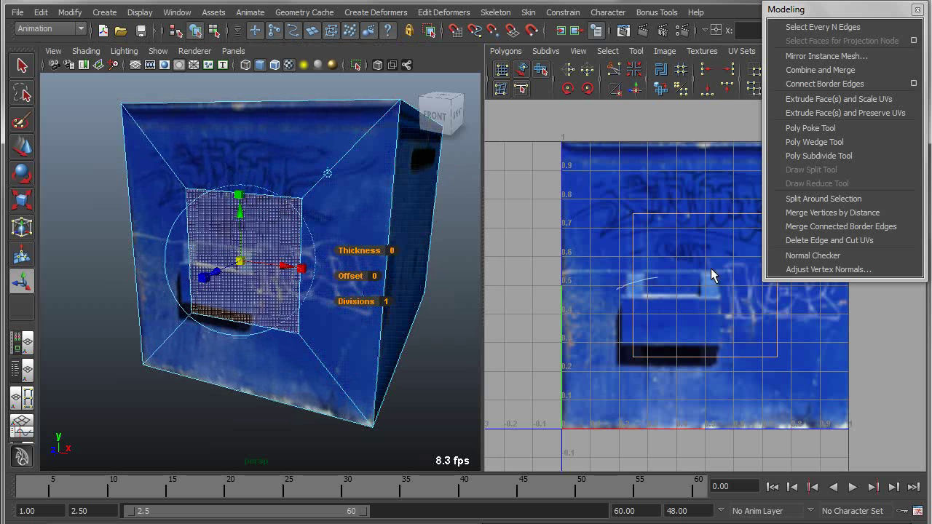
- Select the inset face's four inner UVs in the texture view and scale them down slightly
right_drag(611, 268, 669, 266)
drag(600, 194, 794, 390)
key(r)
mouse_move(707, 283)
mouse_down()
mouse_move(726, 285)
mouse_move(693, 292)
mouse_up()
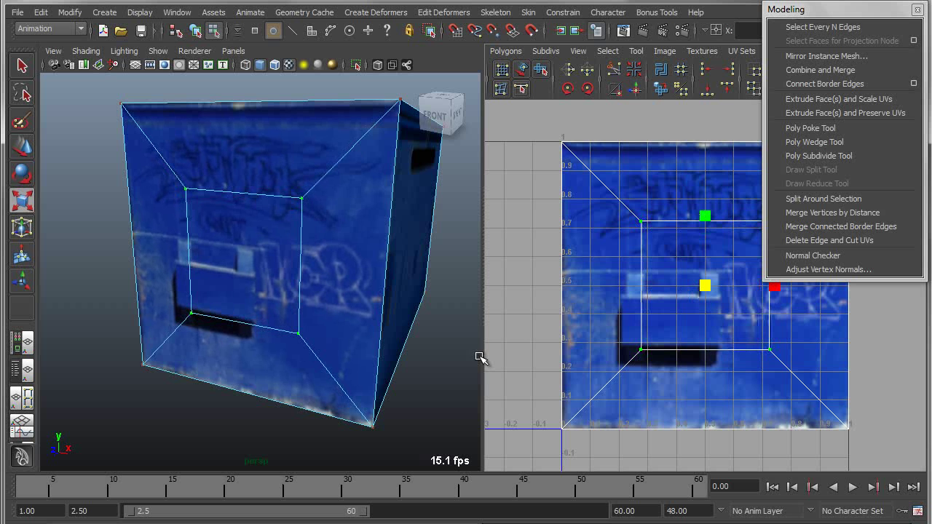
- Undo the UV scaling and the Scale UVs extrusion of the front face
alt+drag(368, 318, 346, 321)
key(z)
key(z)
key(z)
key(z)
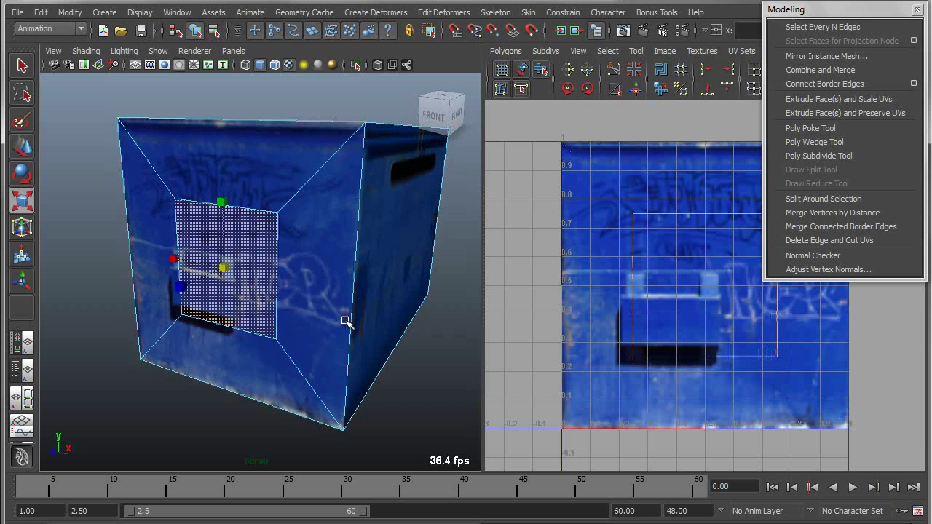
key(z)
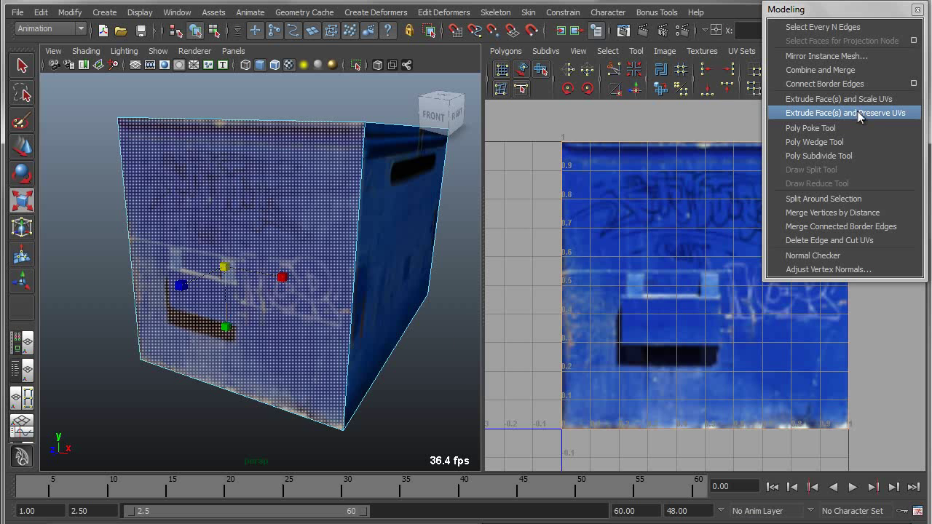
- Extrude the front face with Extrude Face(s) and Preserve UVs, and scale the new face uniformly to about a third
click(860, 114)
scroll(284, 280, up, 2)
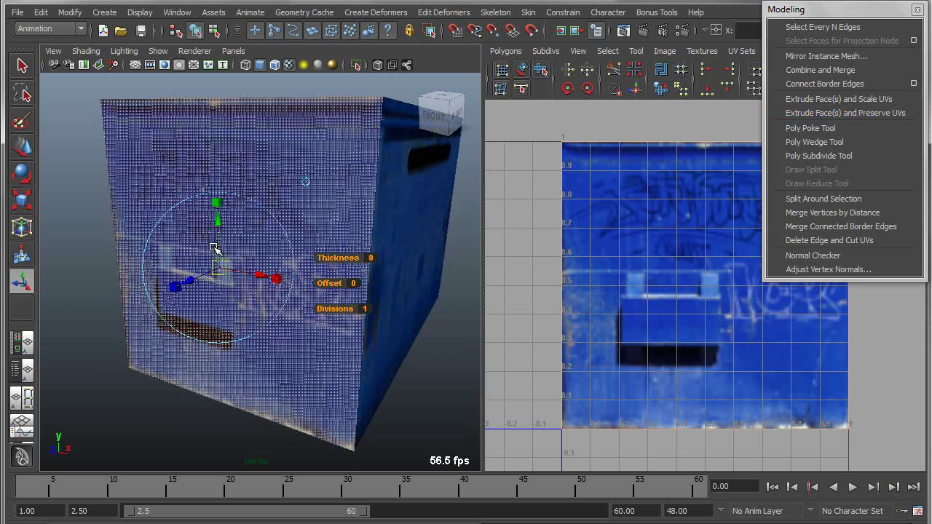
right_drag(240, 249, 241, 179)
drag(217, 210, 220, 268)
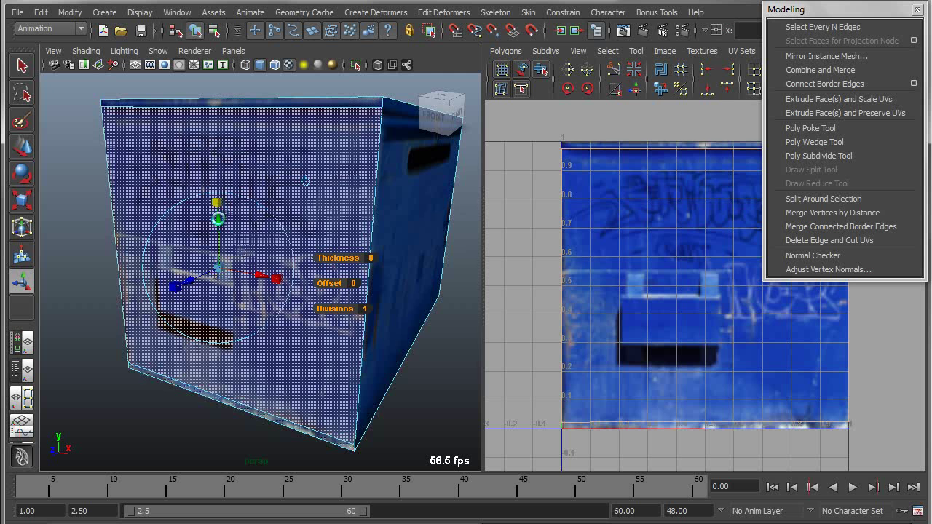
key(ctrl+z)
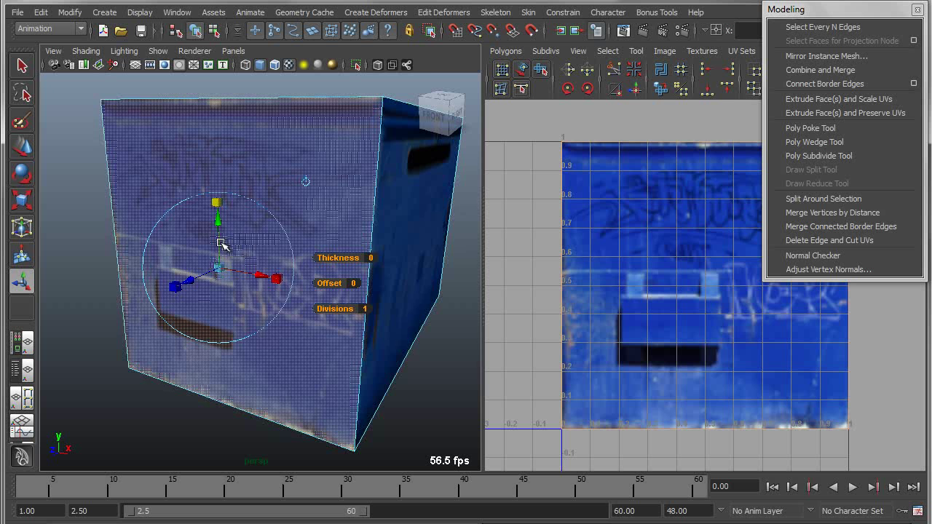
mouse_move(222, 272)
mouse_down()
mouse_move(194, 271)
mouse_move(220, 268)
mouse_move(195, 274)
mouse_move(205, 278)
mouse_up()
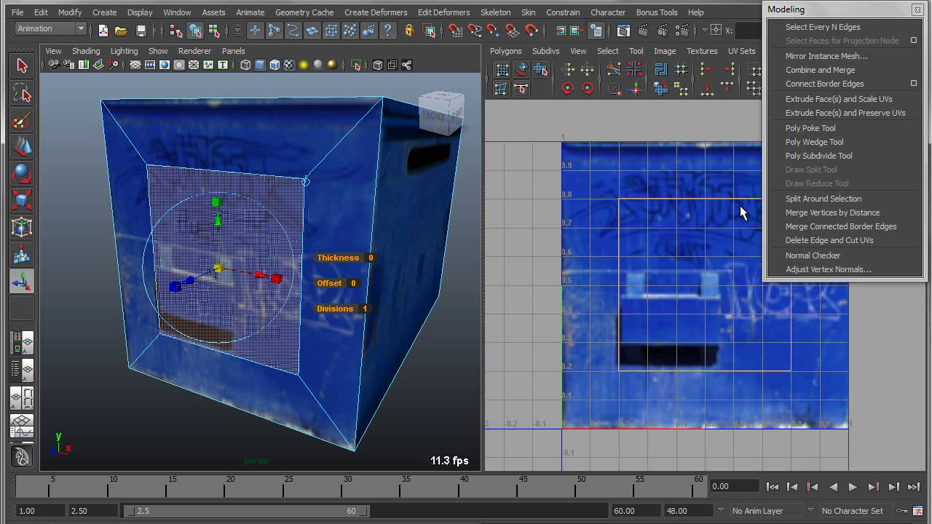
drag(252, 265, 206, 273)
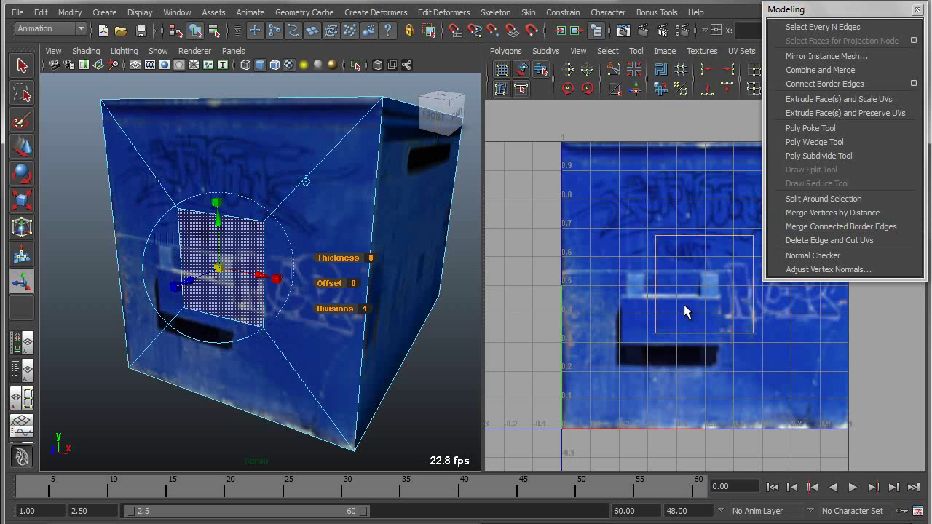
- Move and scale the inset face so its edges line up with the bracket painted in the texture above the black shadow
alt+drag(328, 287, 366, 277)
alt+middle_drag(366, 277, 316, 272)
alt+right_drag(316, 273, 358, 278)
alt+drag(324, 268, 266, 256)
drag(226, 216, 229, 242)
drag(277, 289, 279, 288)
alt+right_drag(253, 322, 299, 331)
alt+drag(299, 330, 306, 316)
alt+middle_drag(306, 316, 318, 287)
drag(260, 182, 257, 204)
drag(307, 251, 309, 252)
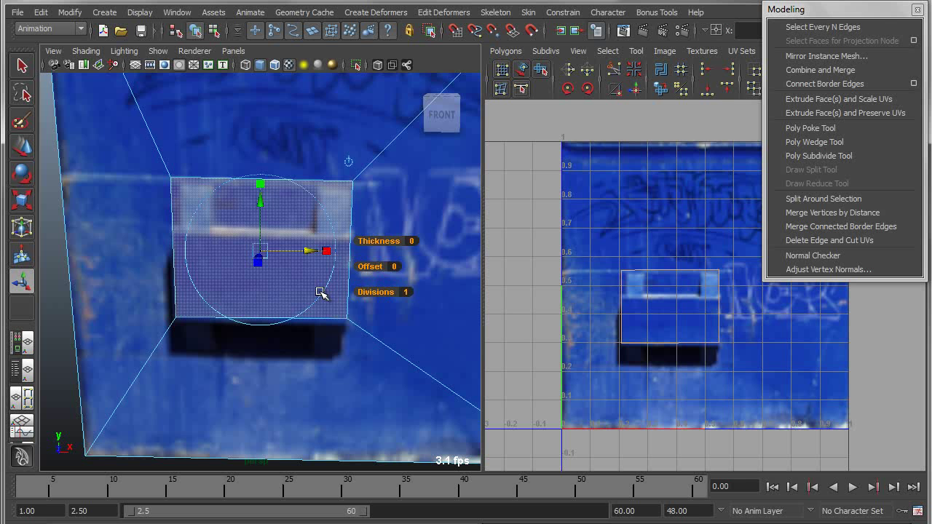
mouse_move(260, 188)
mouse_down()
mouse_move(260, 202)
mouse_move(261, 191)
mouse_up()
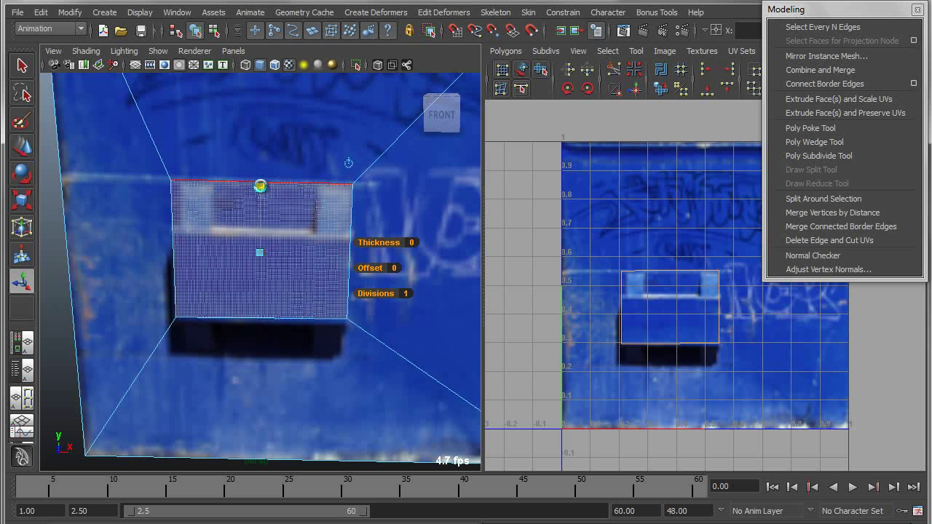
- Extrude the bracket face outward with preserved UVs, allowing the history collapse, and scale it down slightly for tapered sides
alt+drag(291, 306, 313, 304)
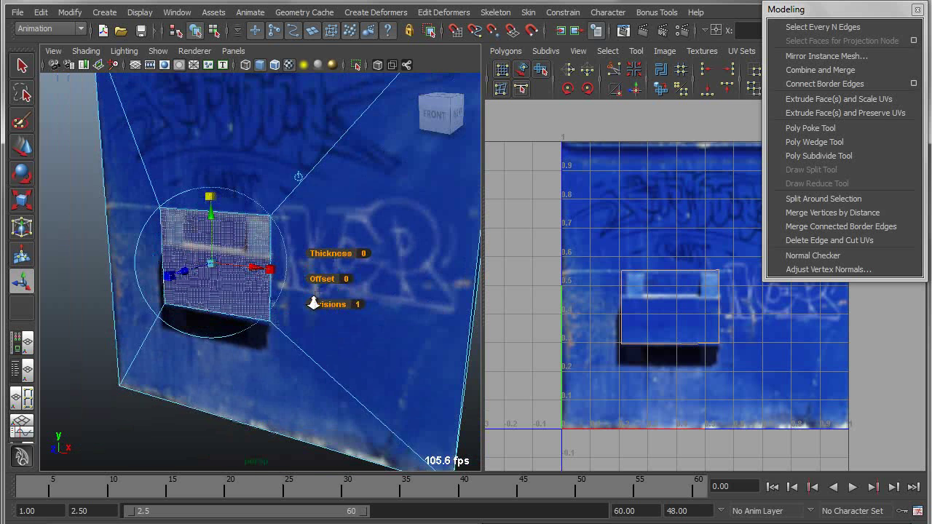
click(880, 113)
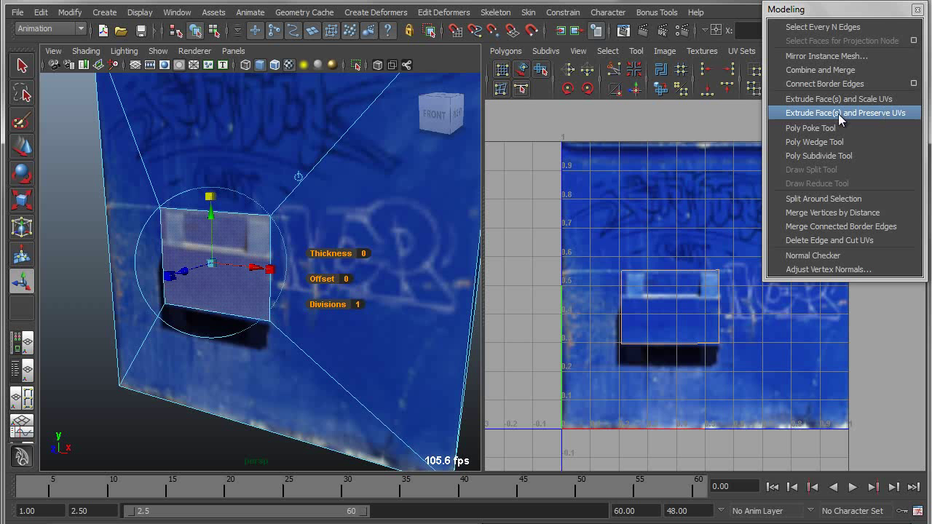
drag(585, 228, 534, 175)
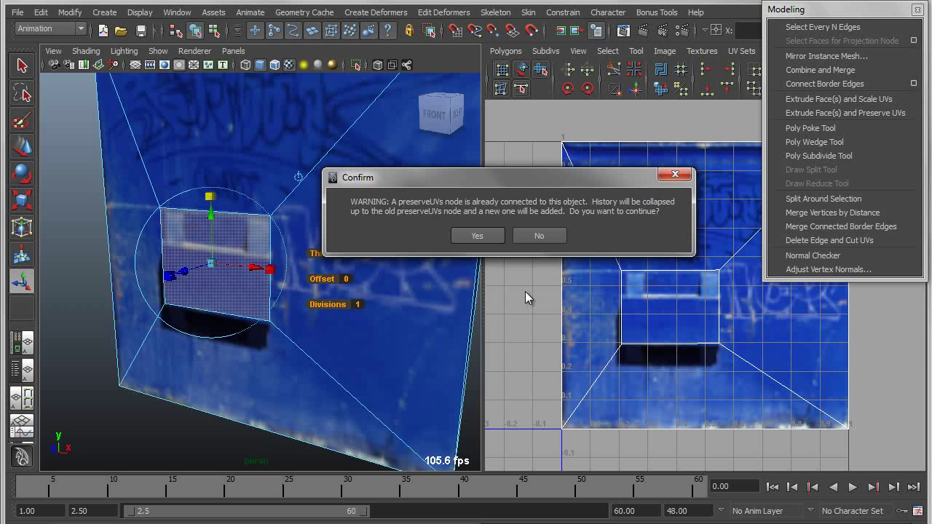
click(481, 235)
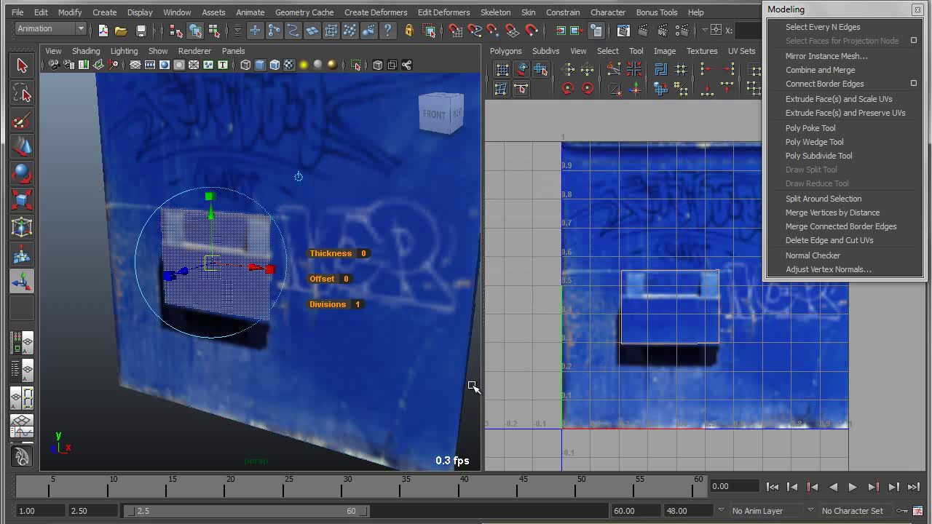
scroll(278, 339, up, 3)
alt+middle_drag(276, 333, 294, 331)
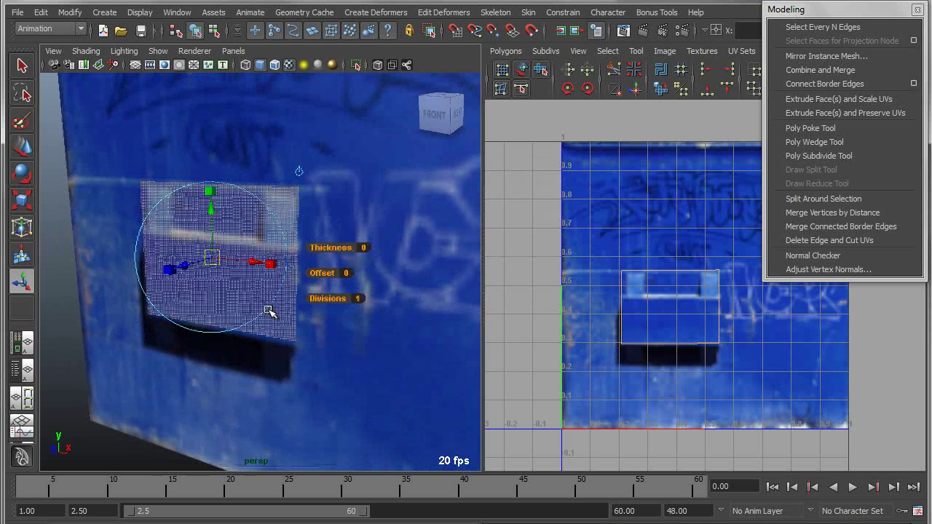
drag(184, 266, 155, 270)
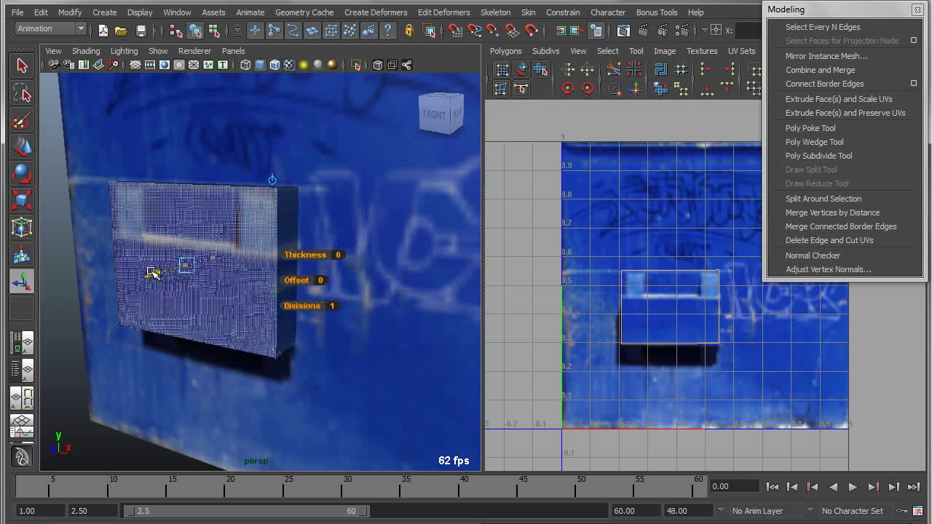
alt+drag(268, 299, 255, 302)
click(172, 203)
drag(180, 273, 276, 269)
- Extrude the bracket's raised face again with preserved UVs and fit it to the painted area below the light horizontal edge
click(844, 113)
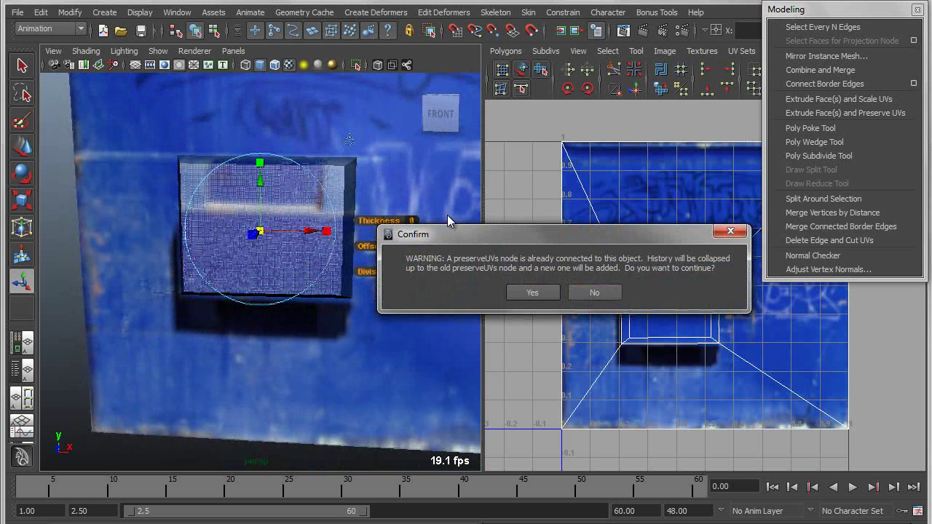
click(537, 292)
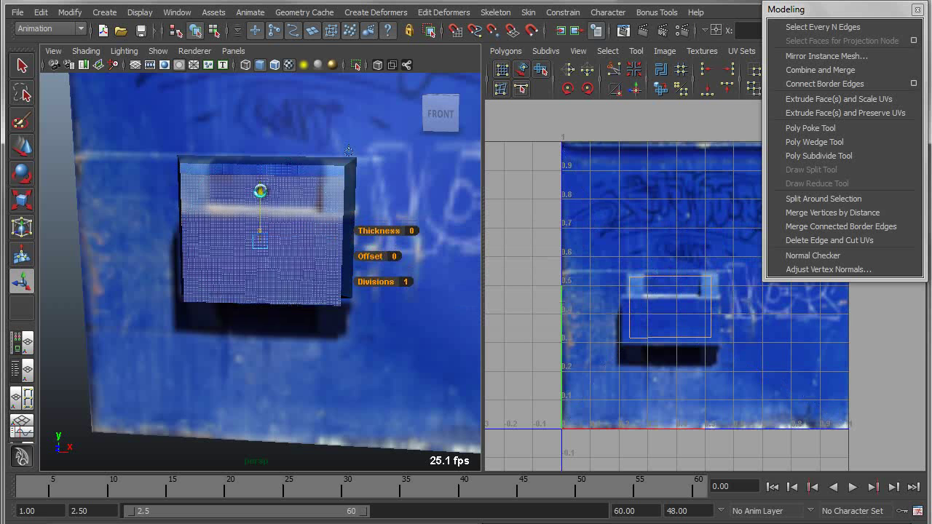
drag(260, 163, 260, 206)
drag(327, 252, 322, 252)
alt+drag(322, 252, 288, 256)
alt+drag(346, 230, 238, 228)
alt+middle_drag(237, 229, 305, 218)
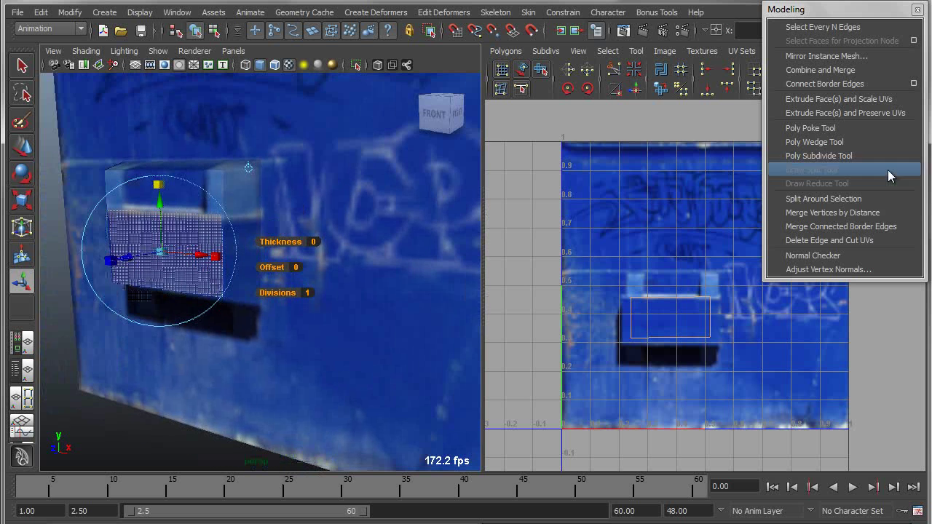
- Extrude the bracket's lower face with preserved UVs, offset it along its normal and scale it down slightly
click(861, 112)
click(529, 289)
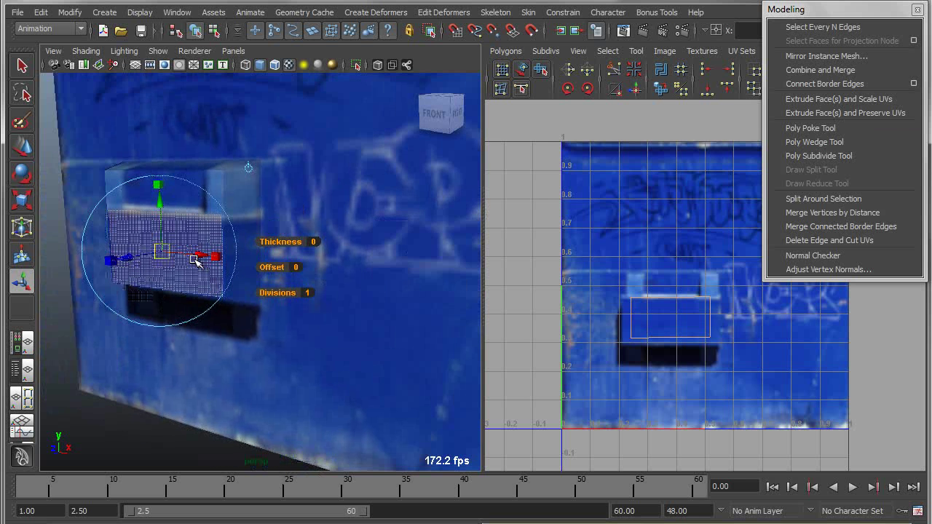
mouse_move(133, 258)
mouse_down()
mouse_move(112, 263)
mouse_move(133, 257)
mouse_up()
click(140, 188)
alt+drag(206, 279, 115, 245)
alt+drag(247, 319, 286, 333)
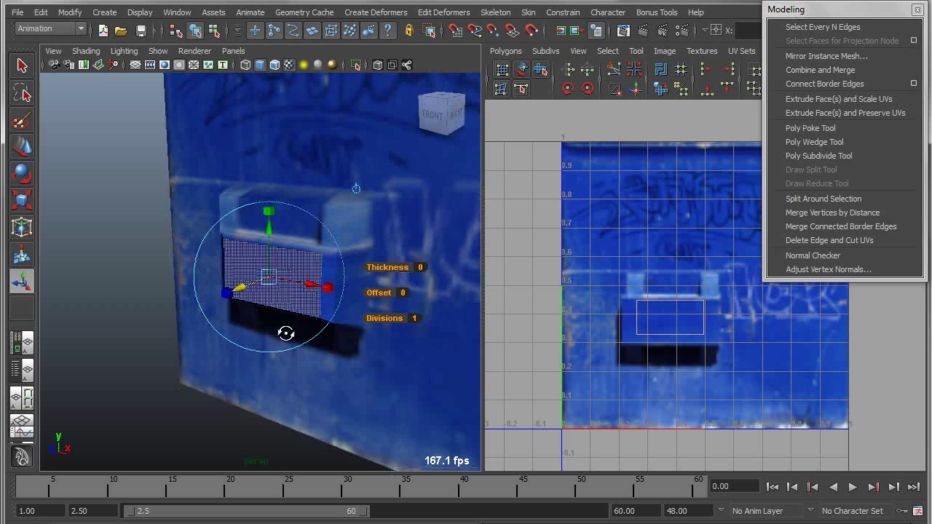
- Deselect the dumpster and examine the modelled bracket and its texture from several angles
click(90, 262)
alt+middle_drag(201, 321, 62, 356)
scroll(166, 321, down, 5)
mouse_move(110, 308)
alt+mouse_down()
mouse_move(192, 291)
mouse_move(252, 296)
mouse_move(116, 308)
alt+mouse_up()
alt+middle_drag(289, 359, 275, 338)
alt+drag(274, 337, 251, 324)
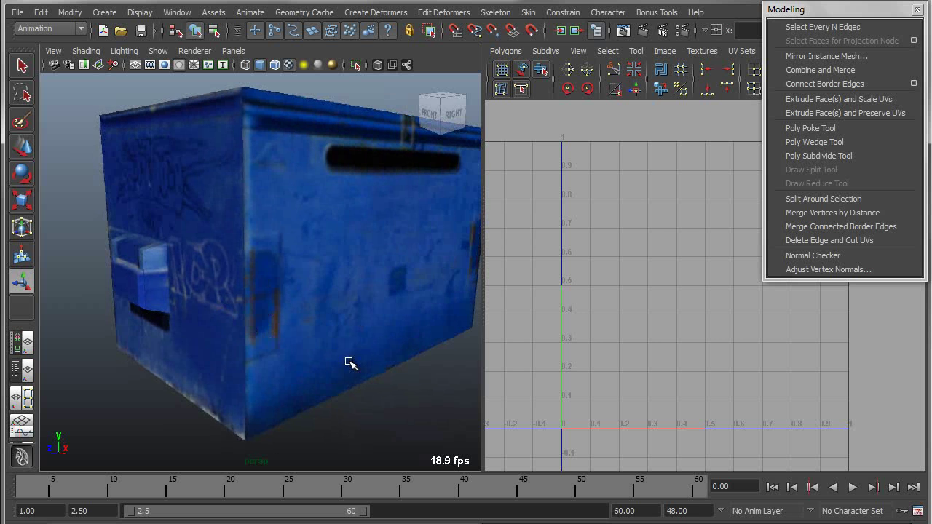
alt+drag(379, 353, 325, 351)
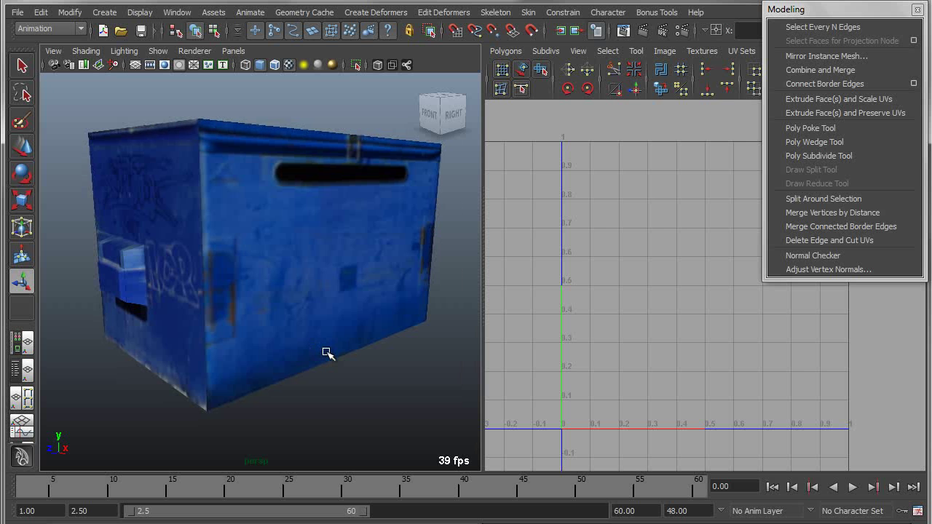